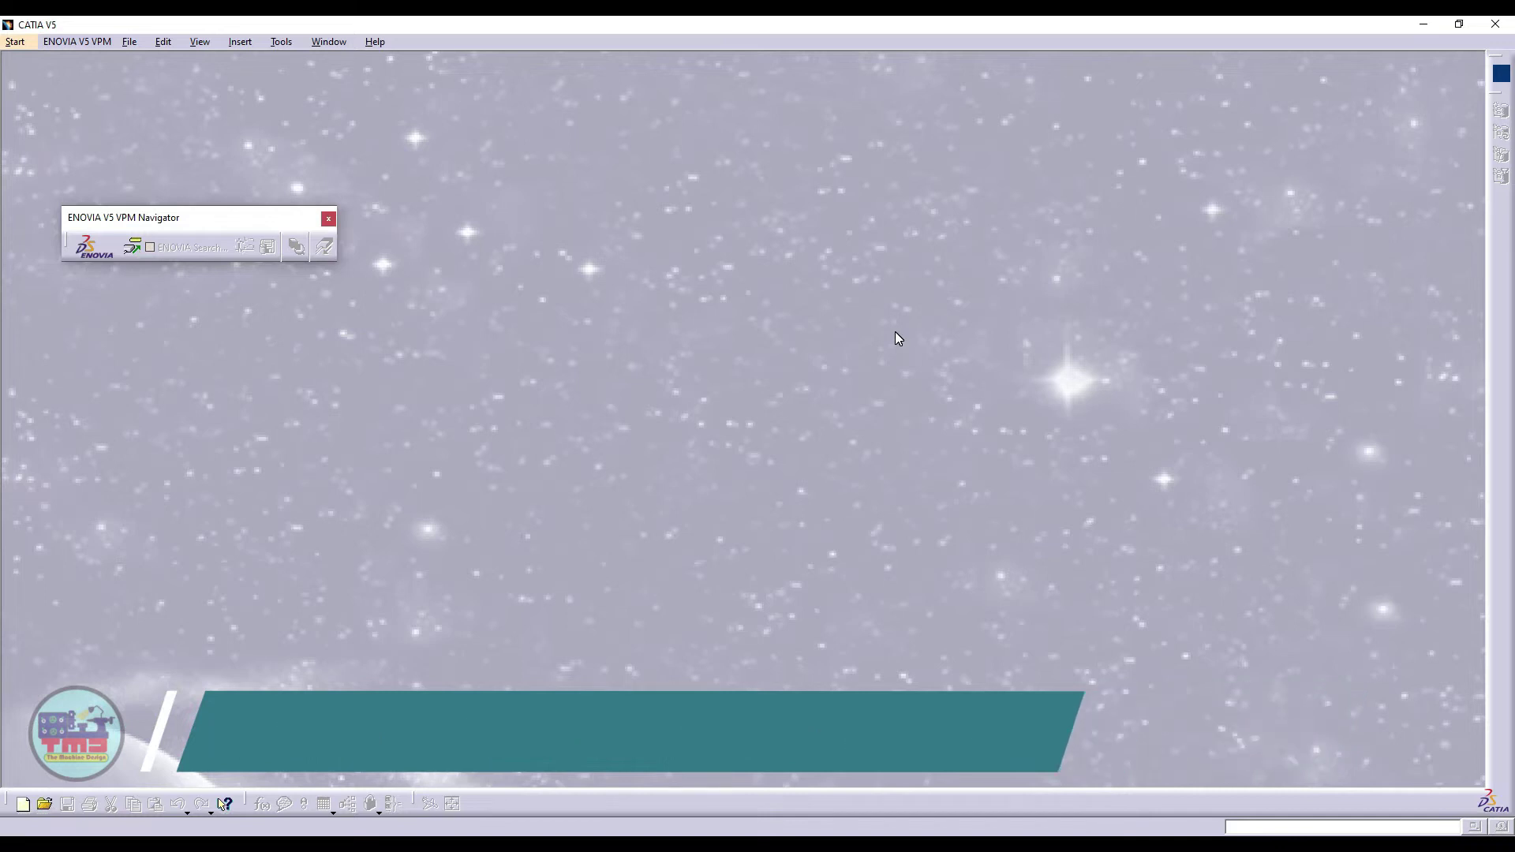
Show the Start menu's Shape workbenches, including Generative Shape Design.
left_click(17, 44)
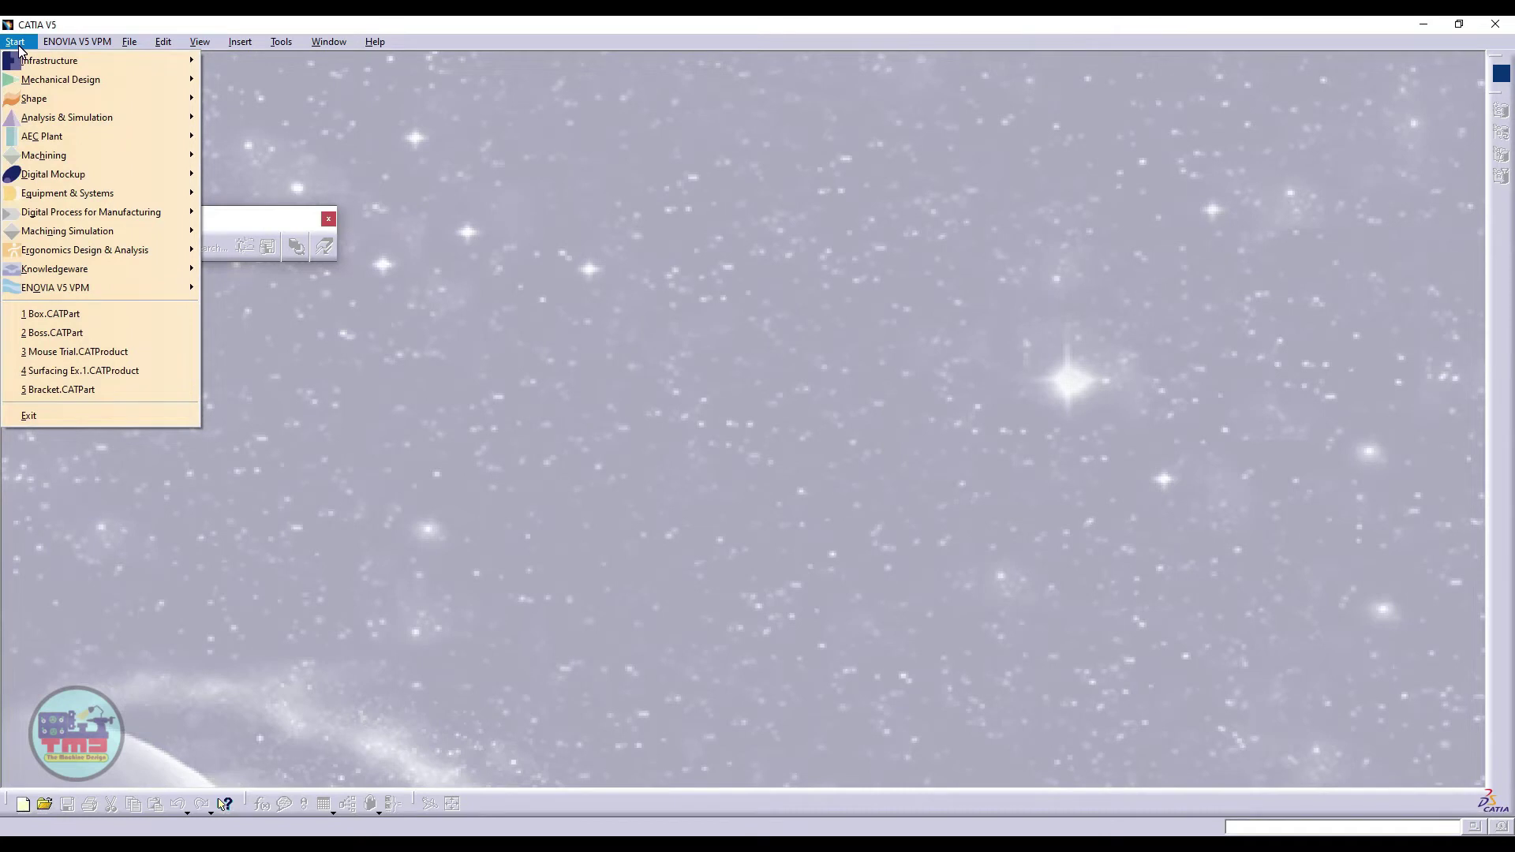
mouse_move(35, 99)
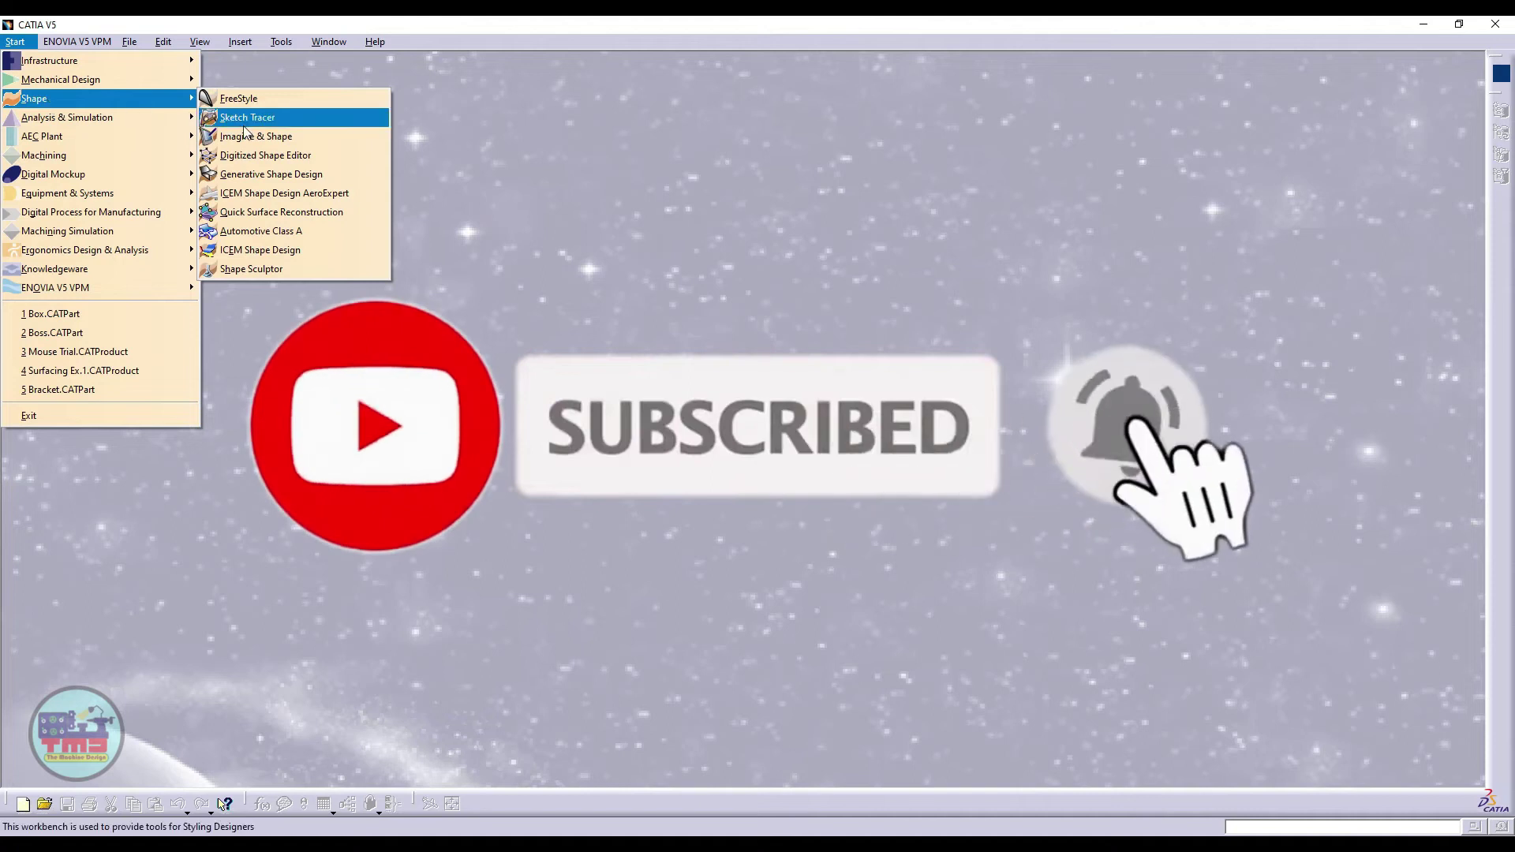
Start Part1 in Generative Shape Design, dock the ENOVIA toolbar, and show Insert > Surfaces.
left_click(258, 175)
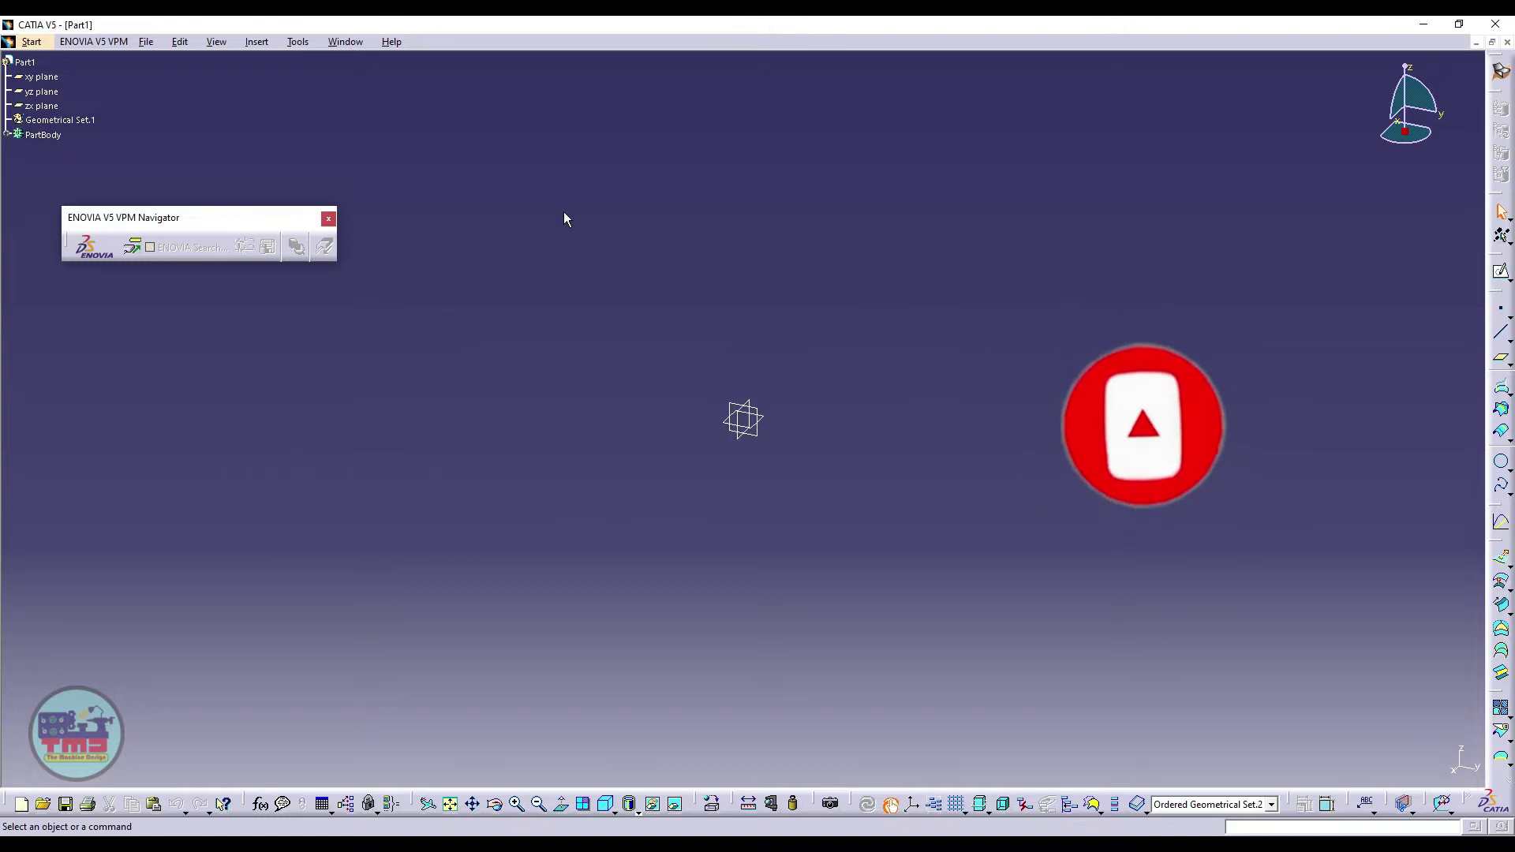
left_click(565, 213)
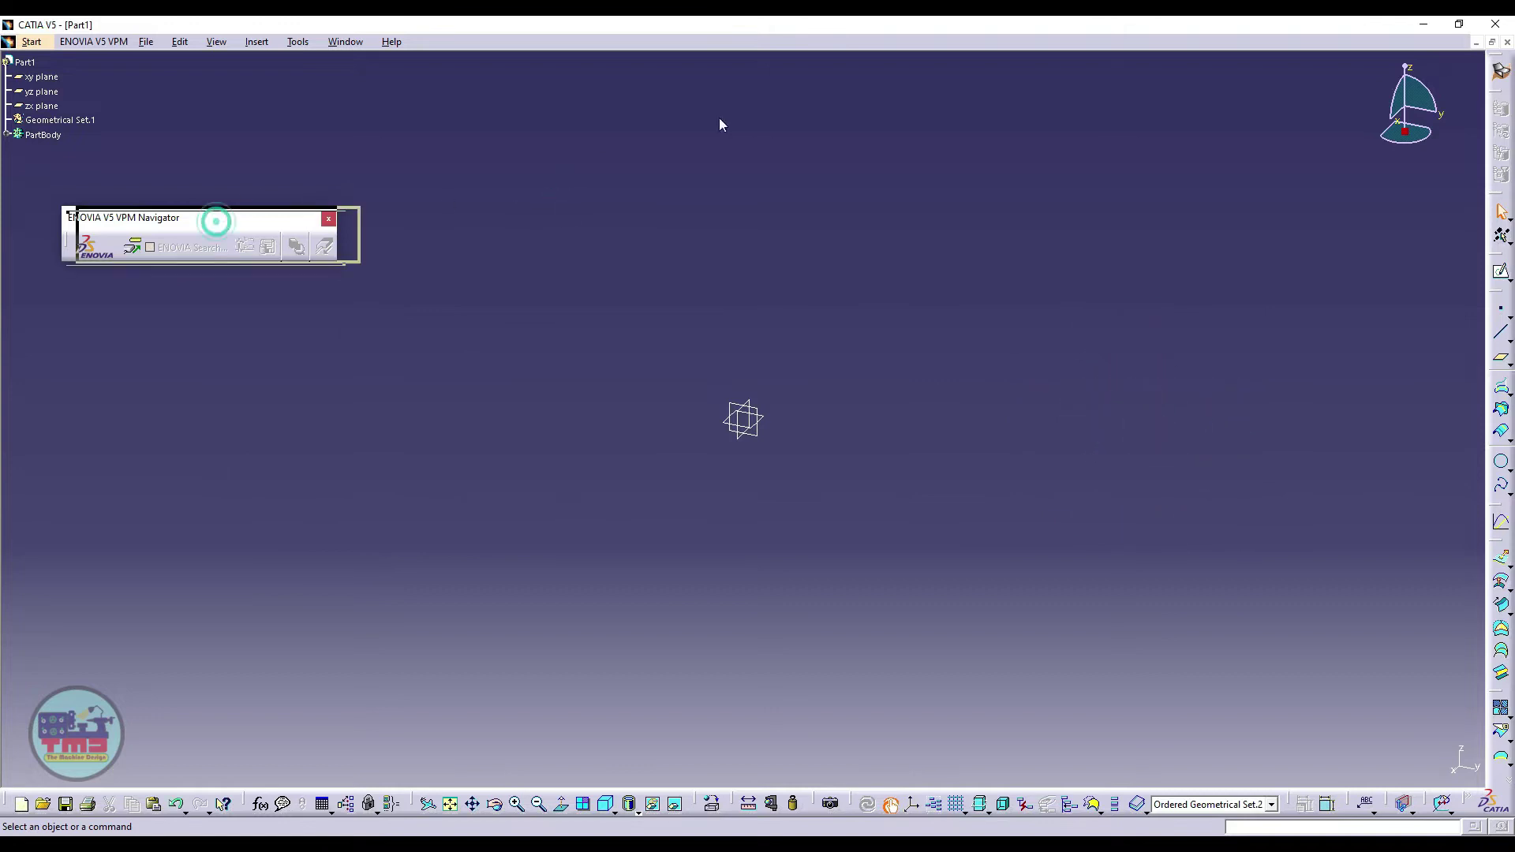
left_click_drag(216, 224, 263, 49)
left_click(262, 45)
mouse_move(280, 253)
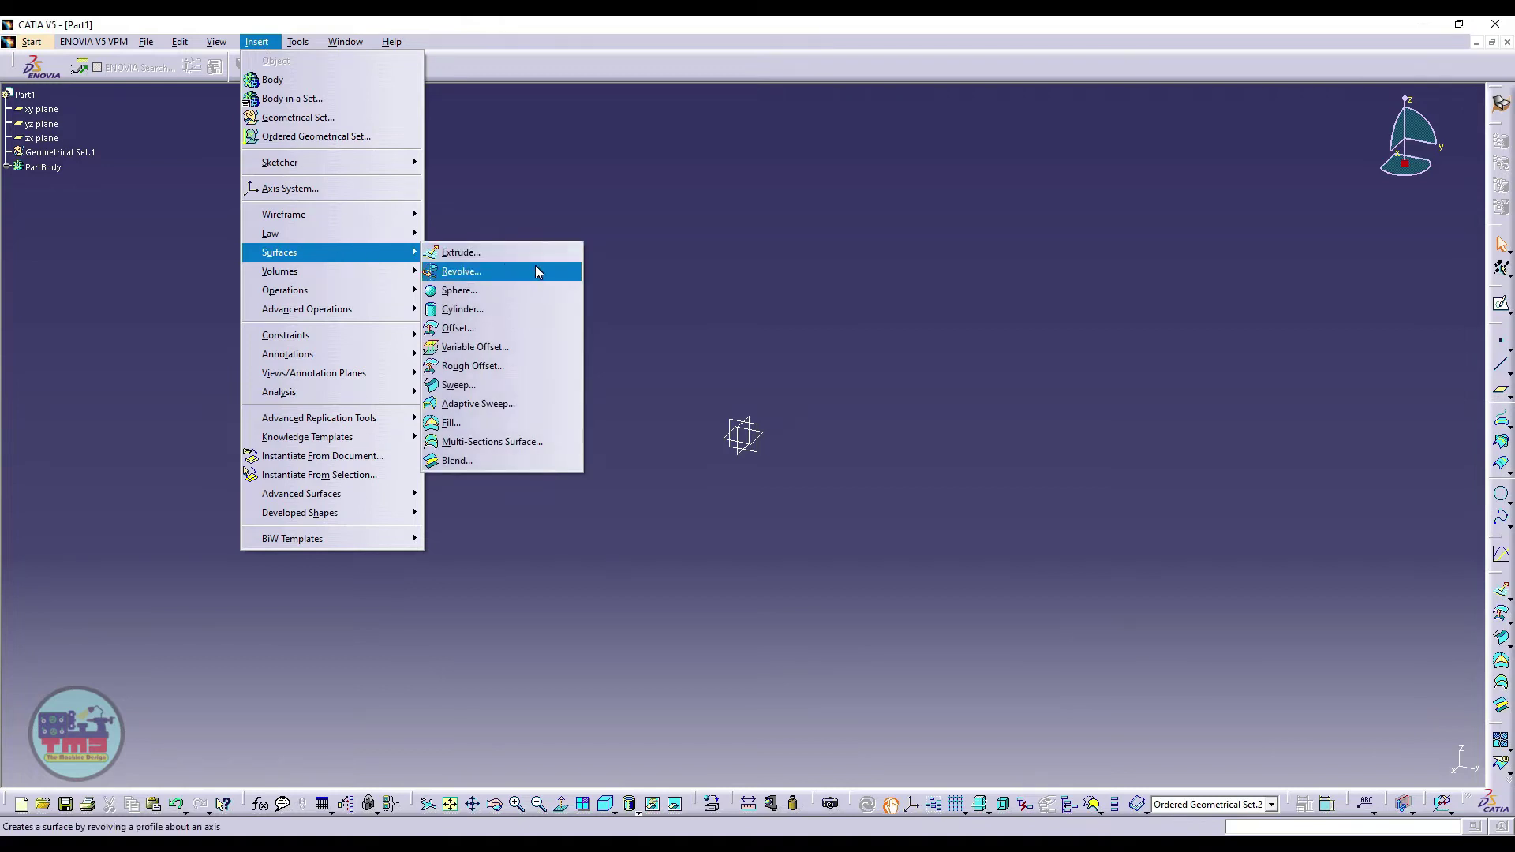
Open the Sphere Surface Definition dialog with its default 20mm radius.
left_click(474, 291)
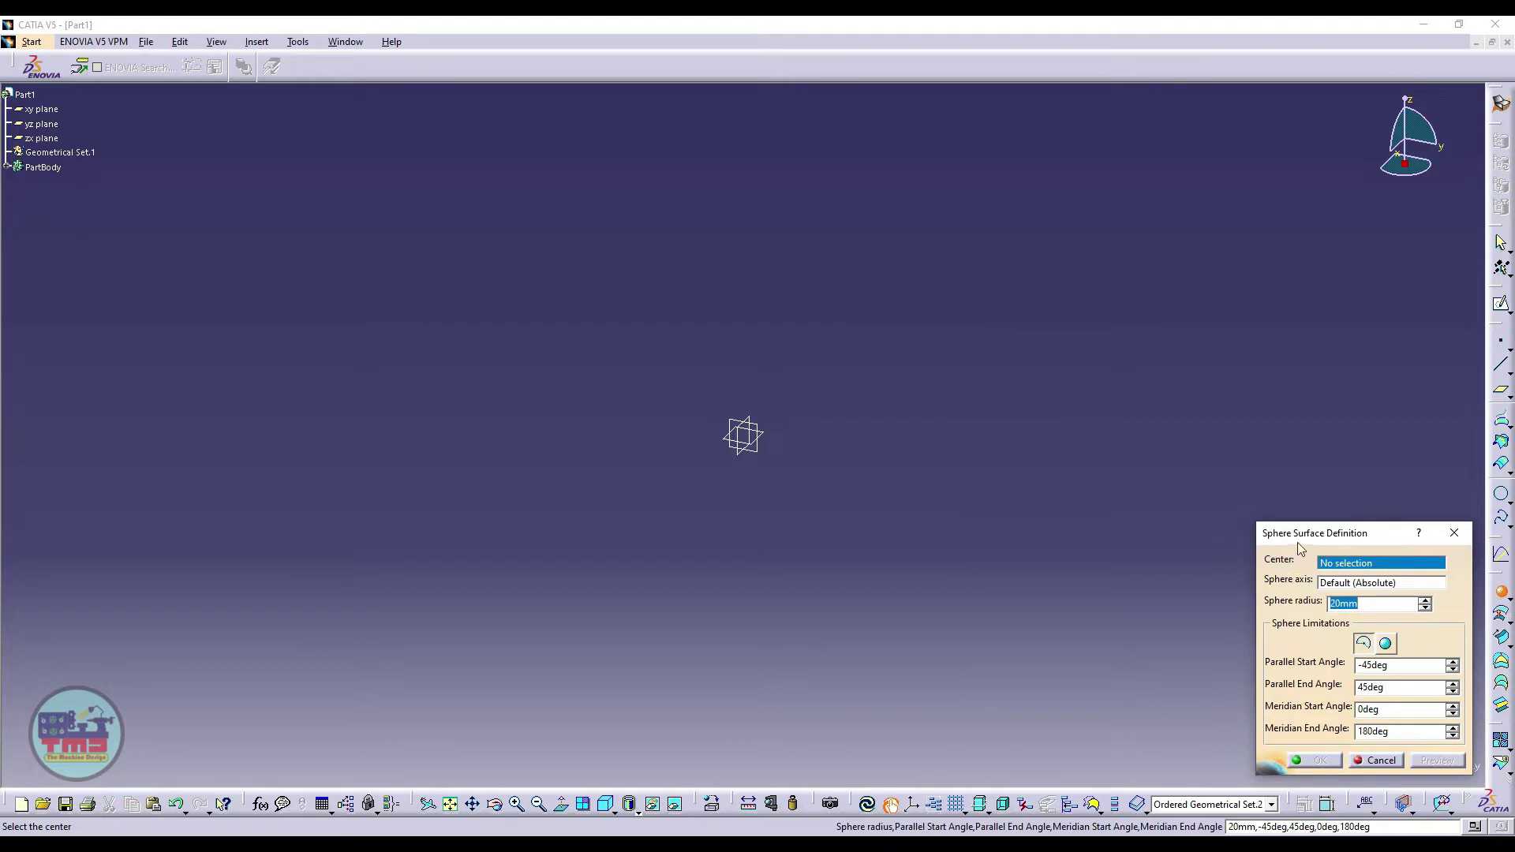
Create a new point from the sphere's Center field.
right_click(1339, 568)
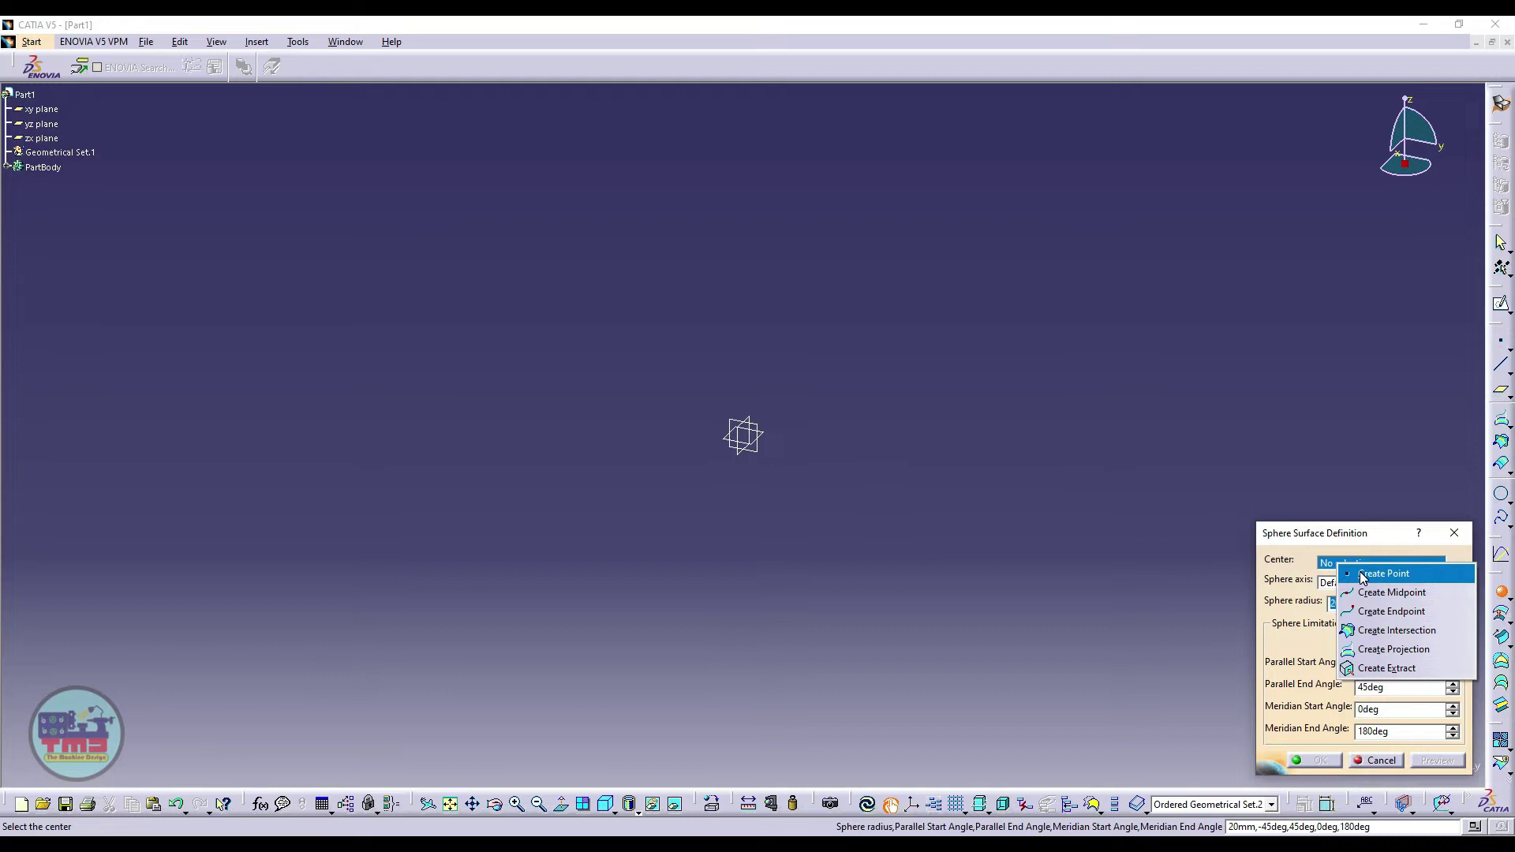
left_click(1363, 578)
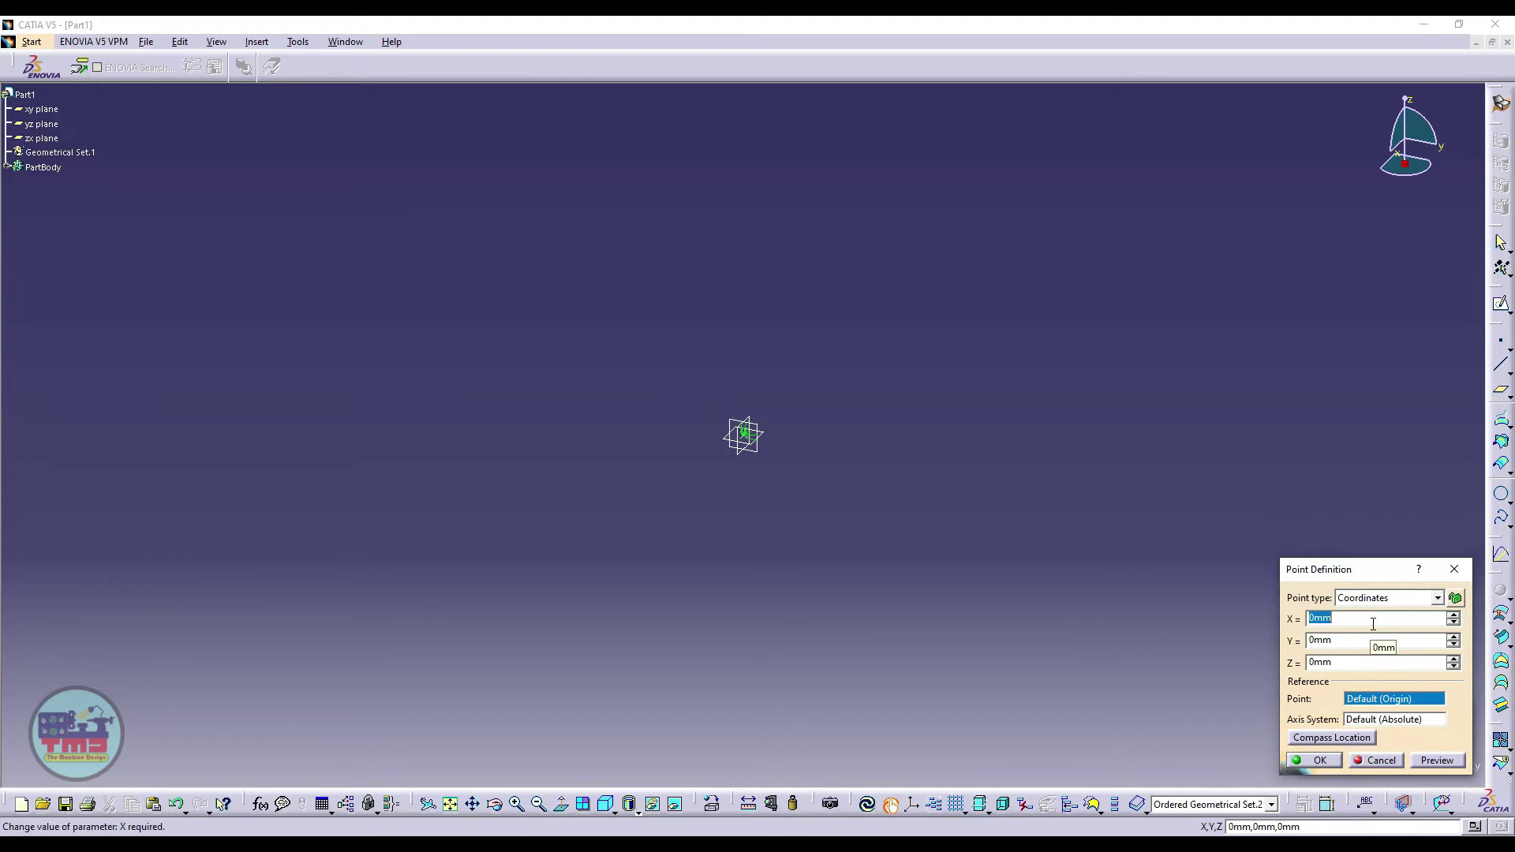
Define Point.1 at X 100mm, Y 50mm, Z 0mm as the sphere centre.
type("100")
left_click(1345, 662)
double_click(1345, 640)
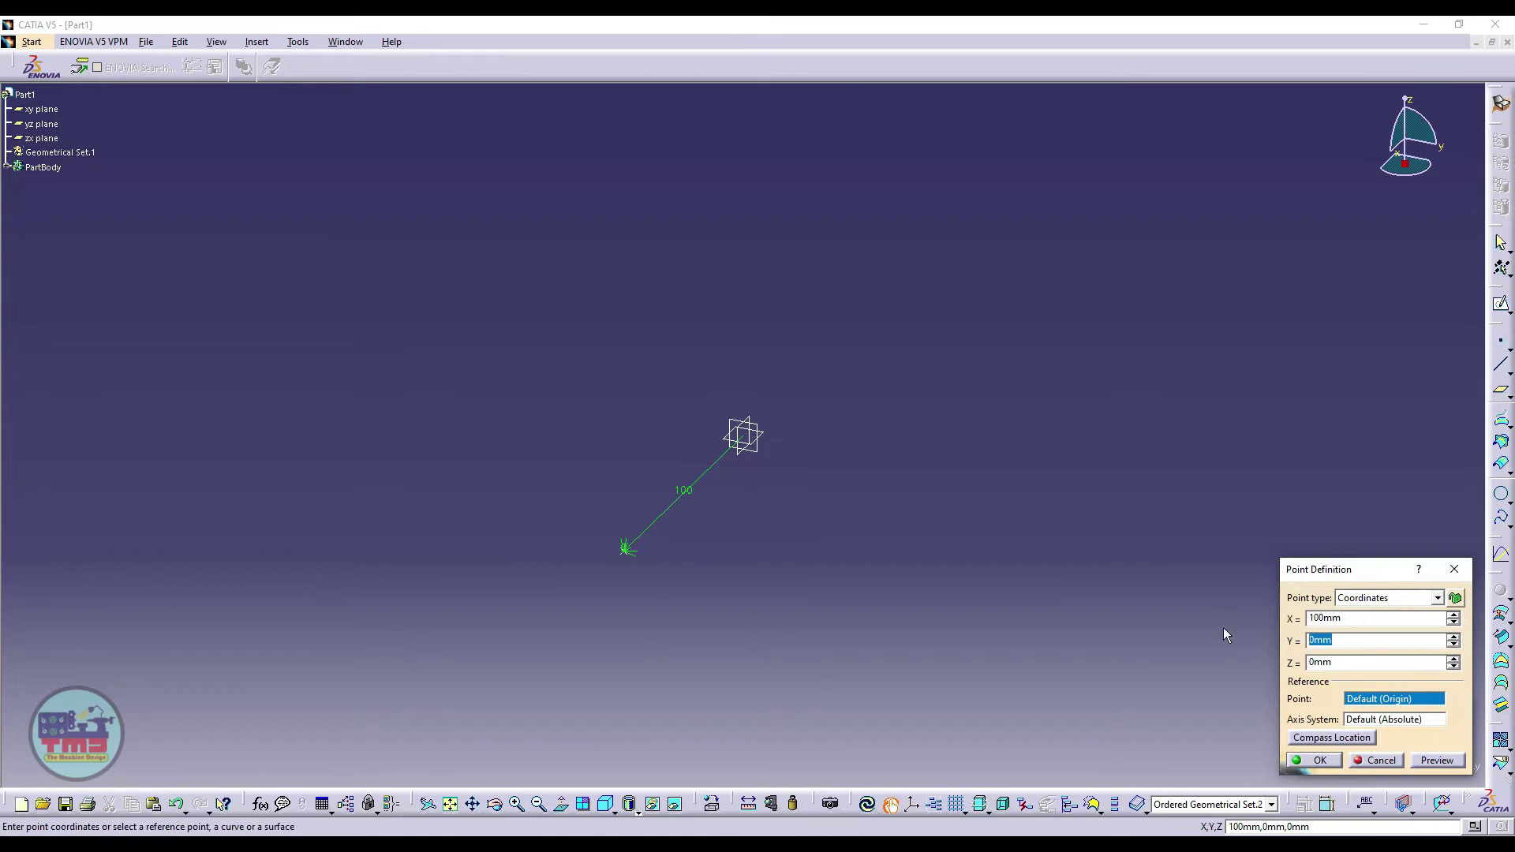
type("50")
left_click(1373, 667)
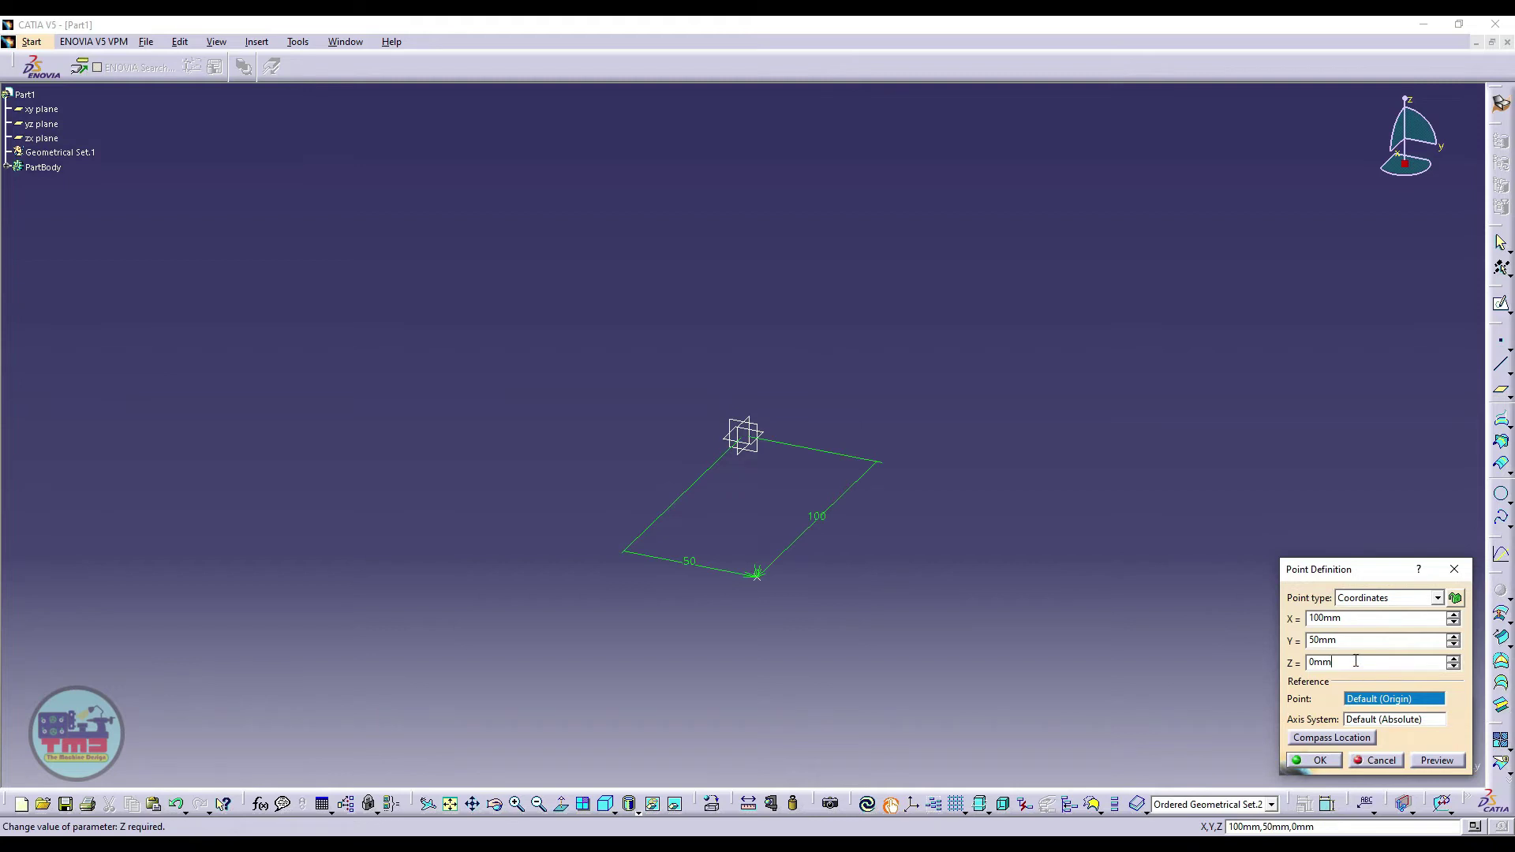
double_click(1356, 661)
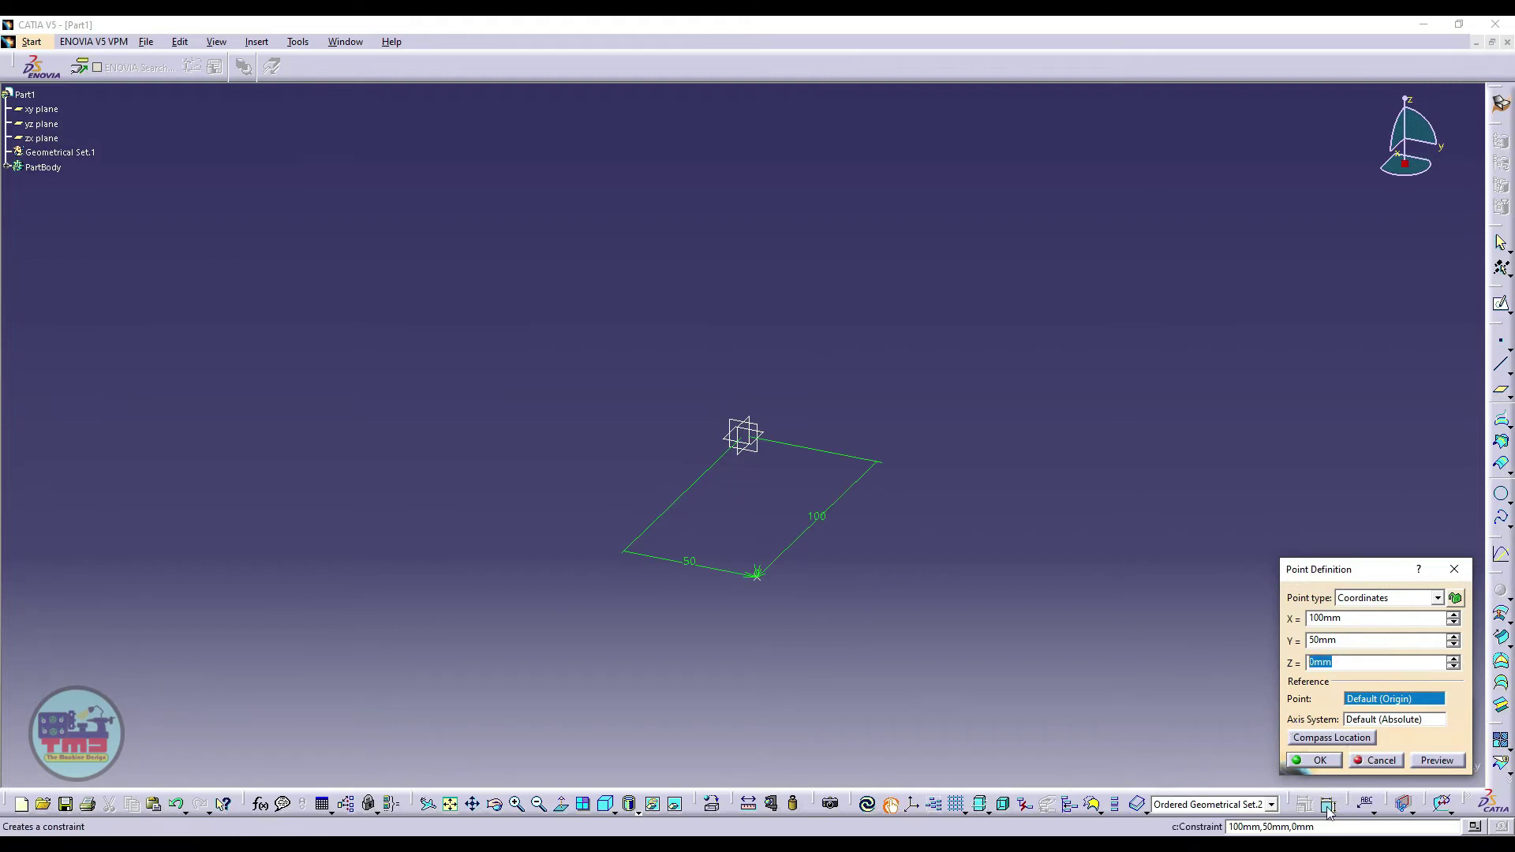
left_click(1310, 761)
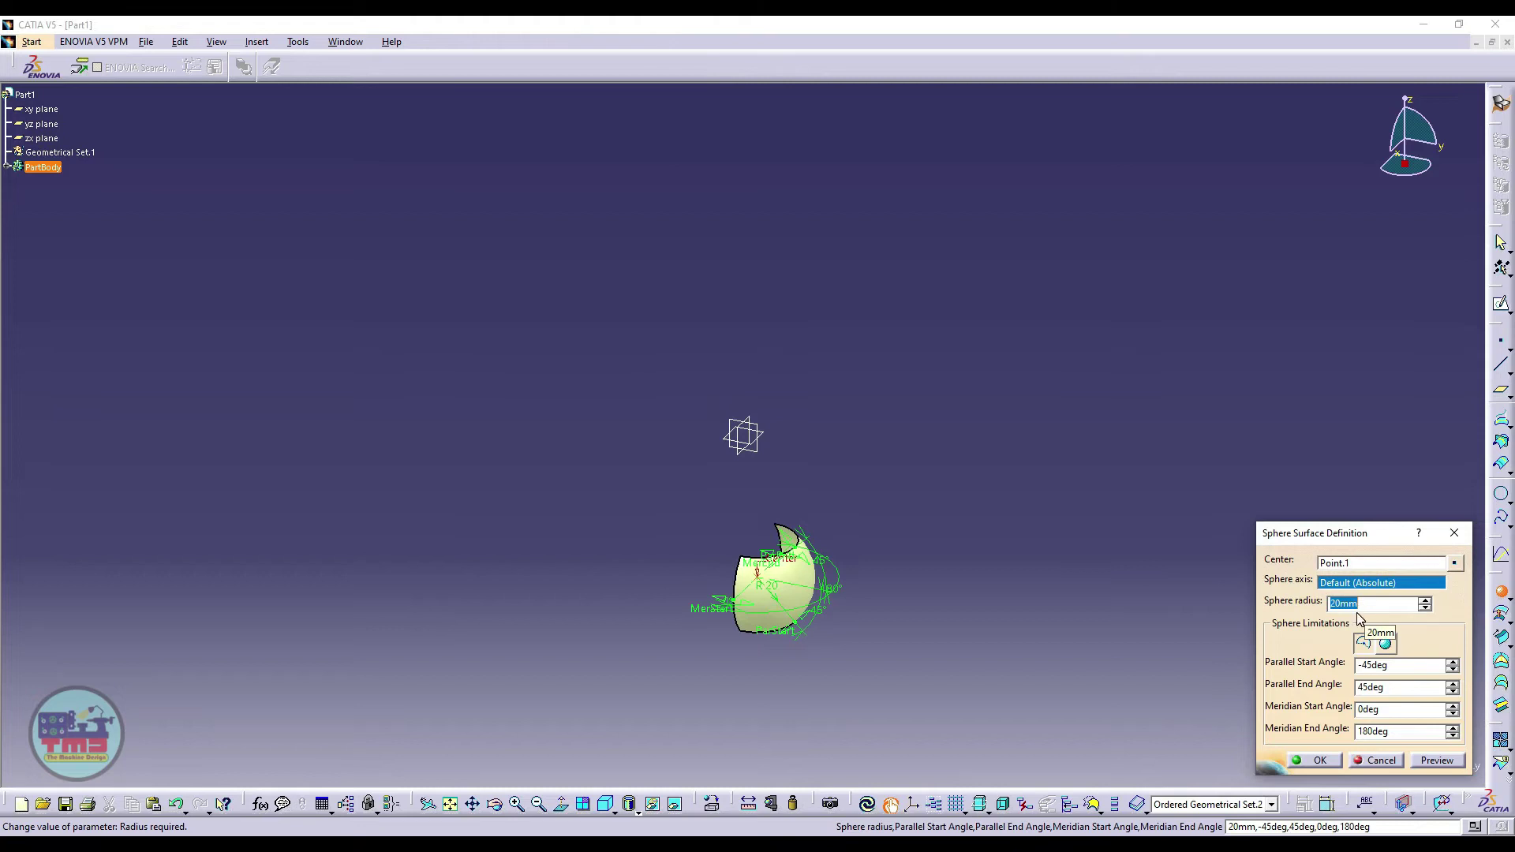
Raise the sphere radius from 20mm to 40mm with the spinner.
left_click(1425, 601)
left_click_drag(1427, 604, 1427, 604)
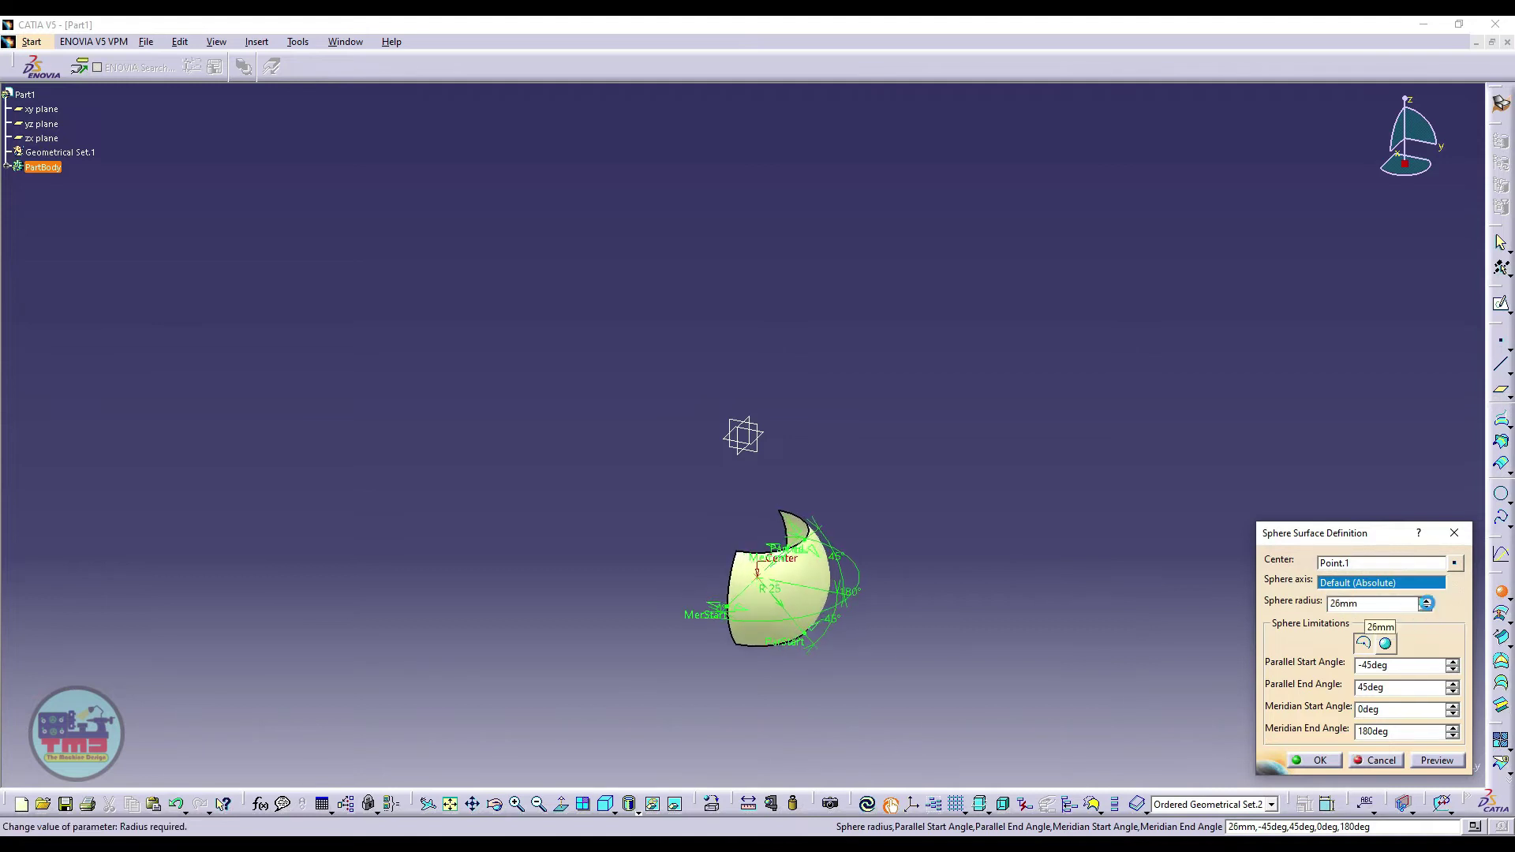
left_click(1387, 605)
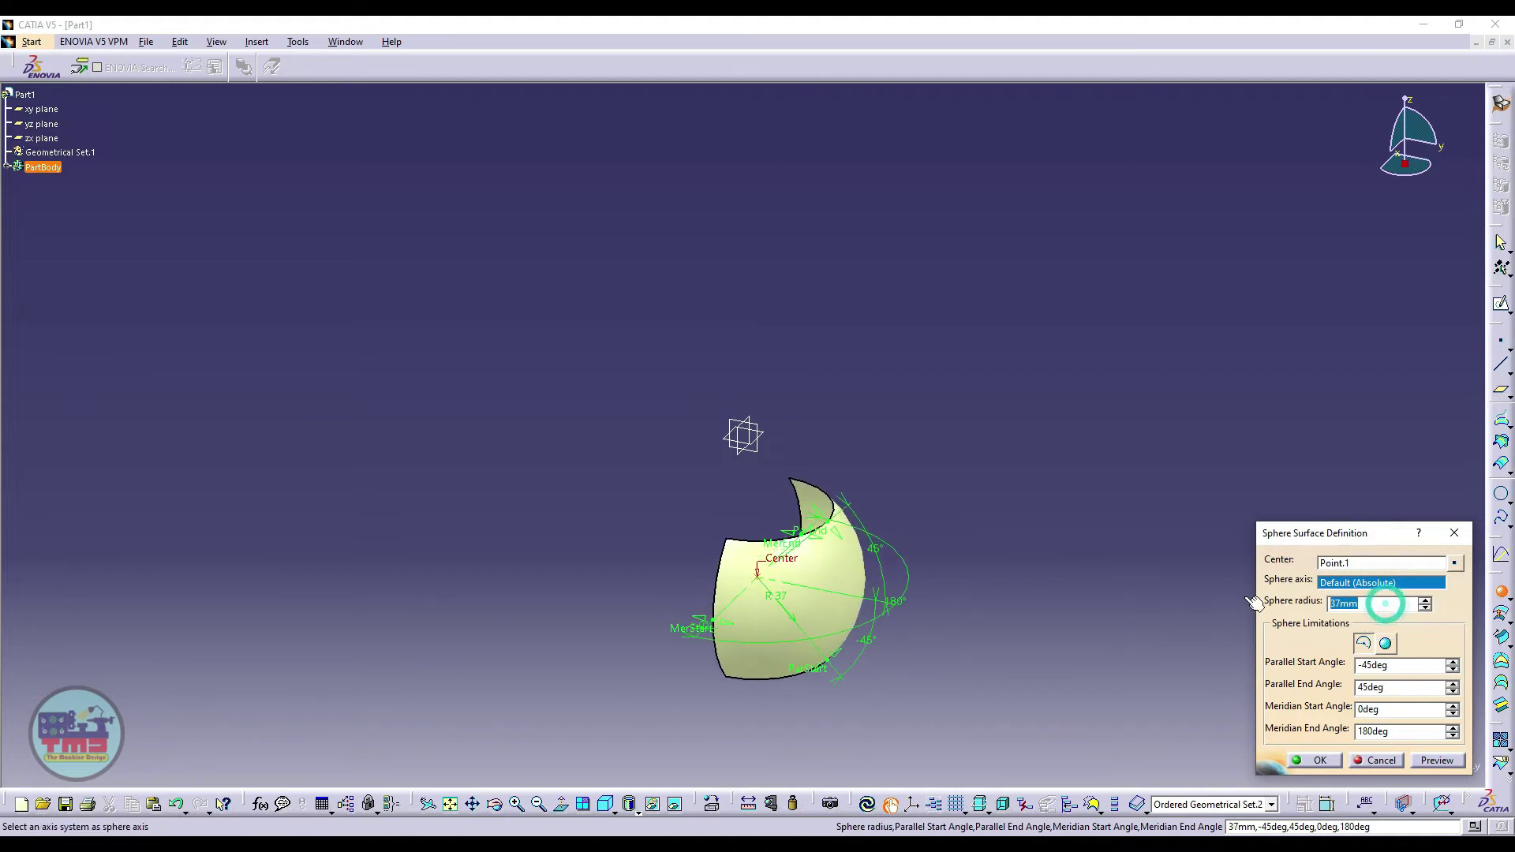
left_click(1425, 600)
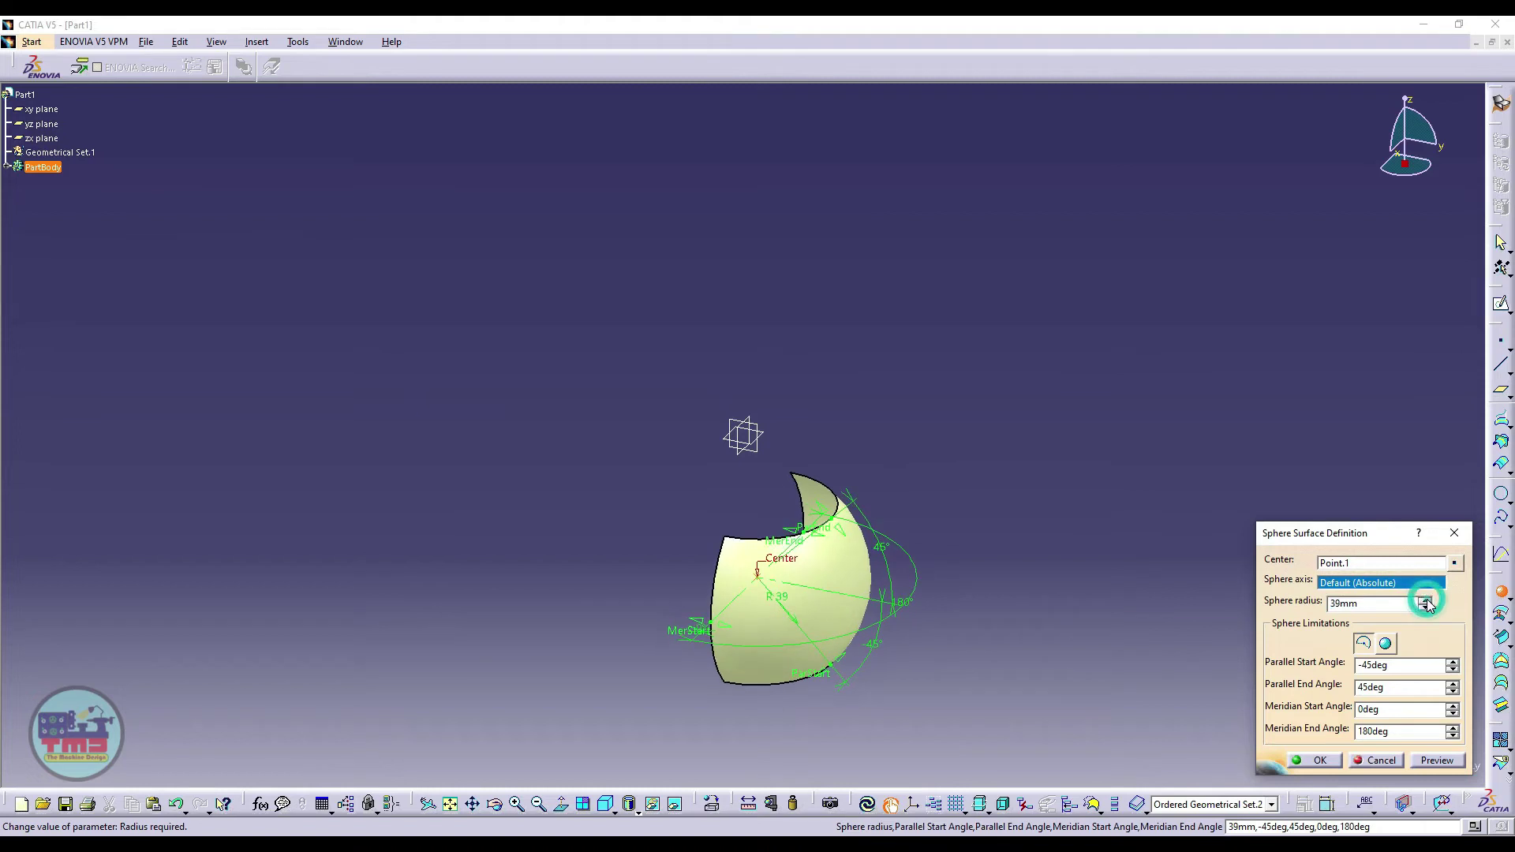
left_click(1425, 600)
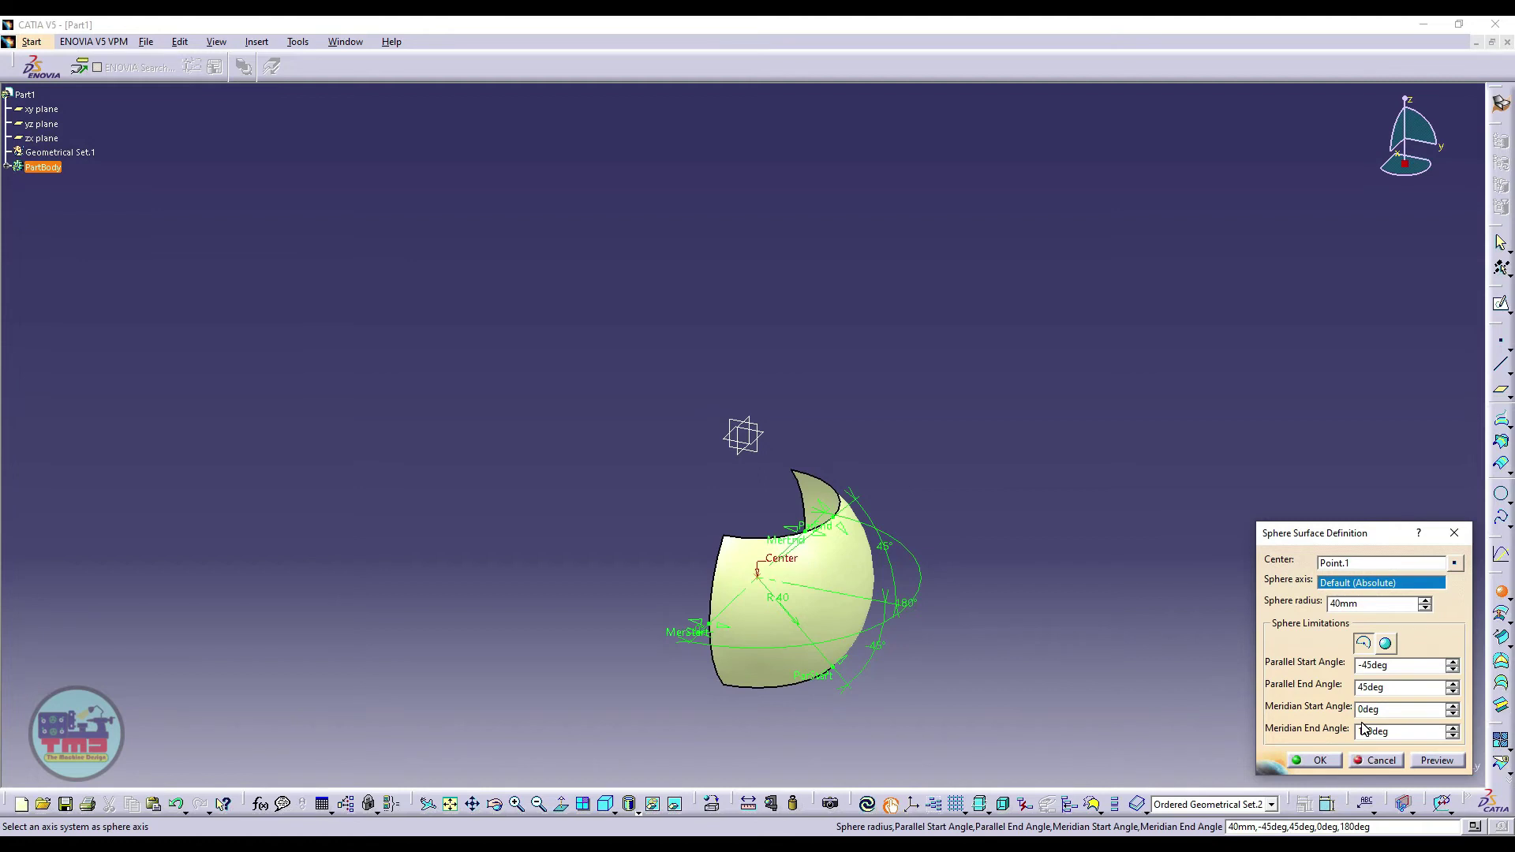
Make it a whole sphere, set radius 50mm, preview, and create Sphere.1.
left_click(1385, 644)
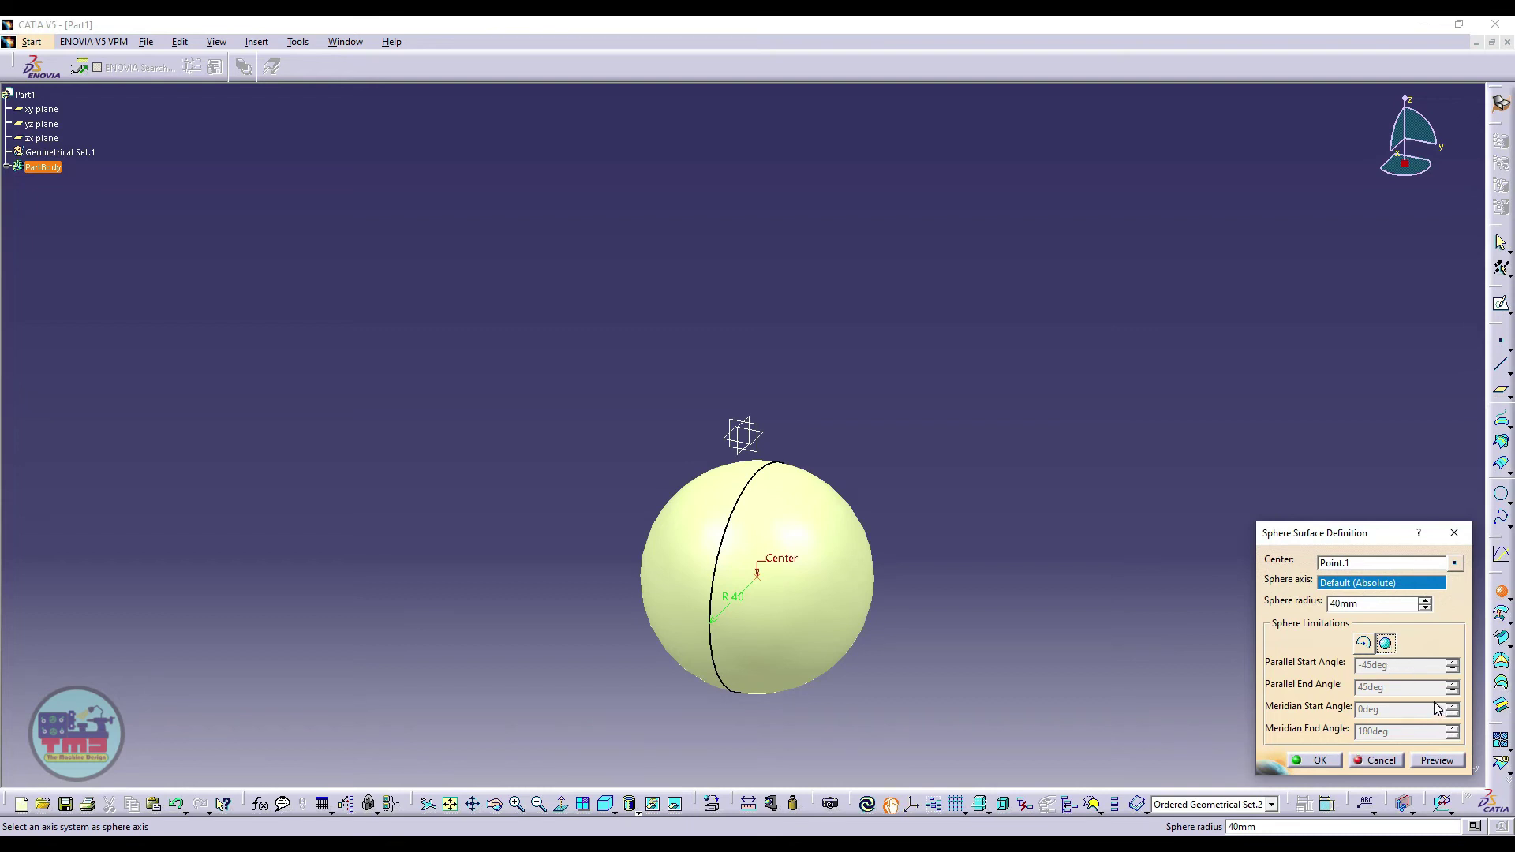
double_click(1350, 604)
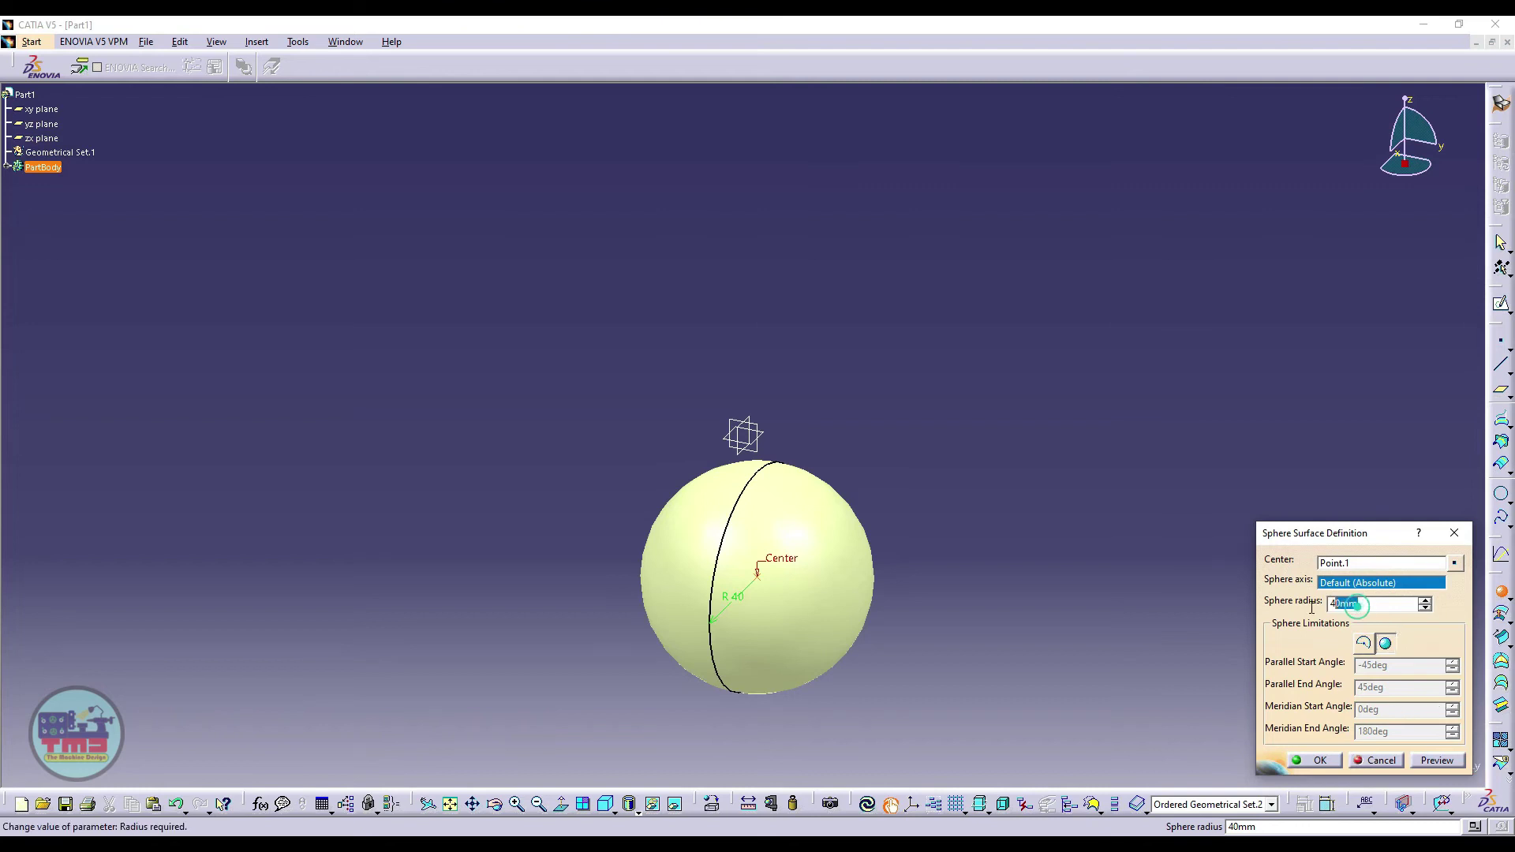
type("5")
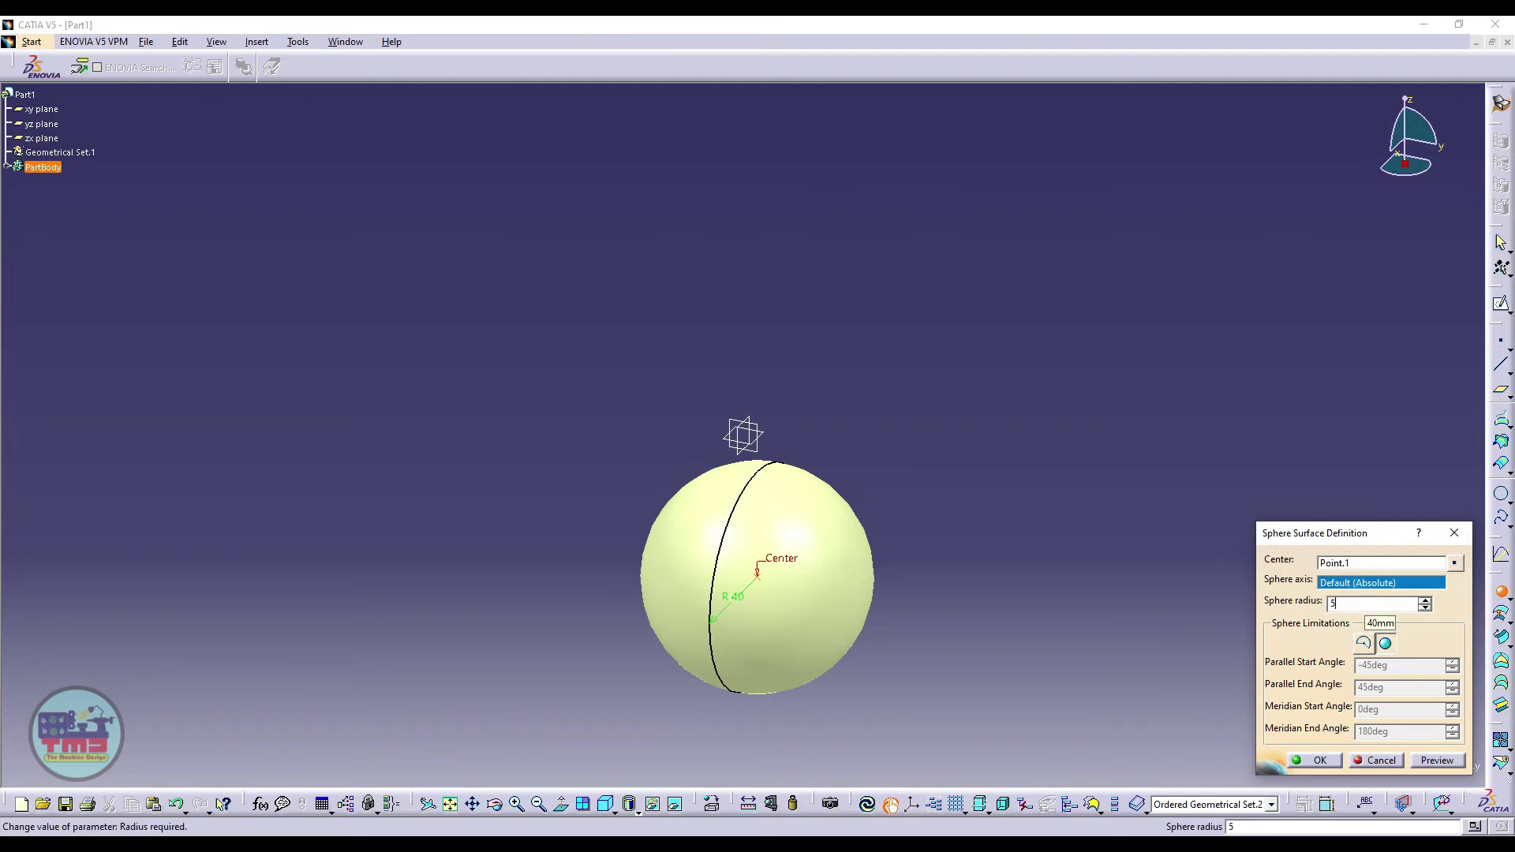
type("0")
key("Return")
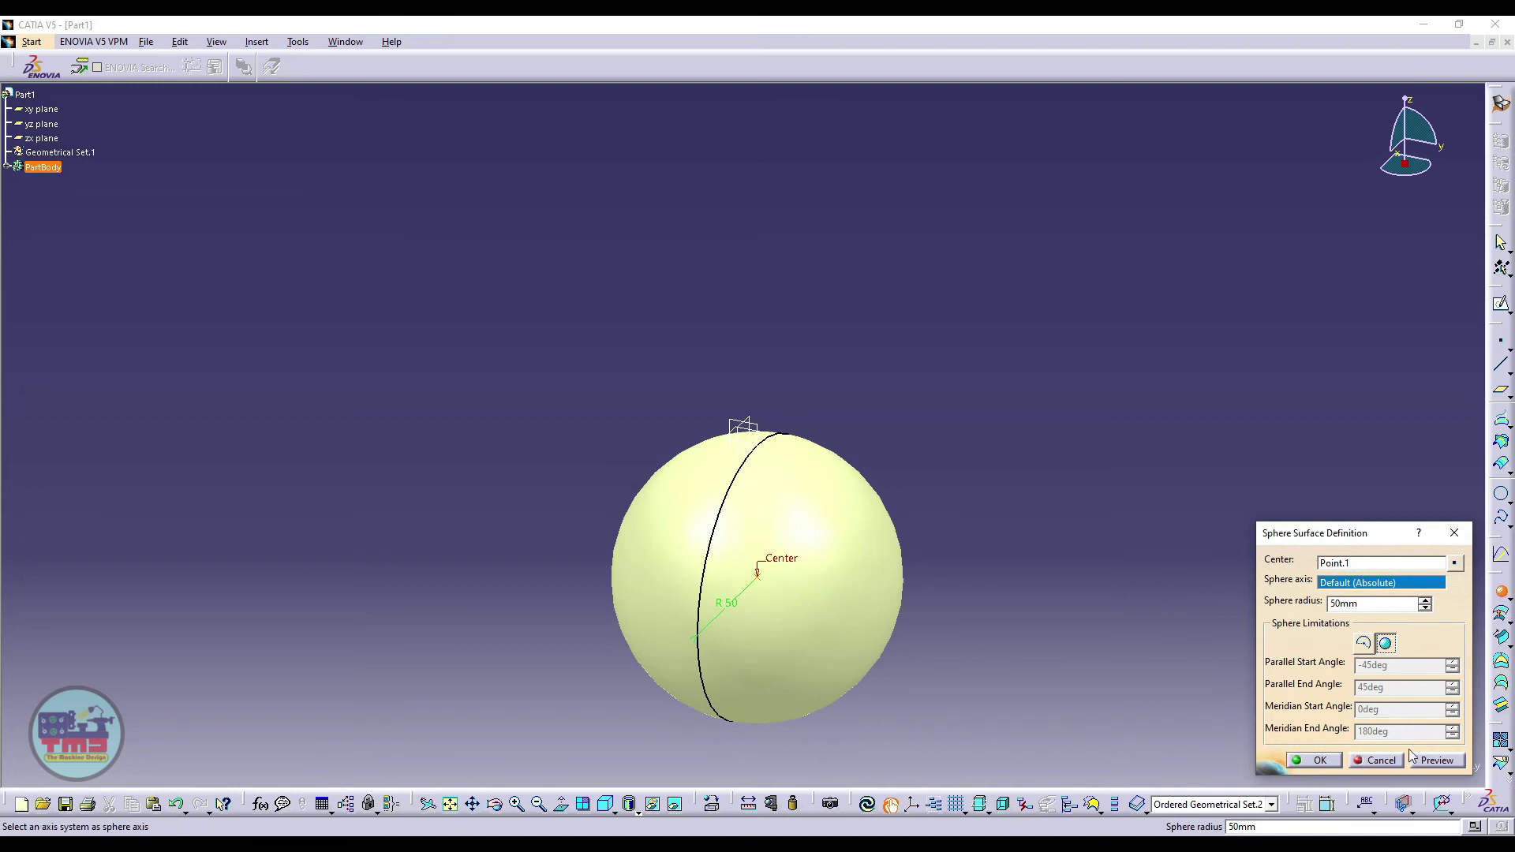
left_click(1435, 760)
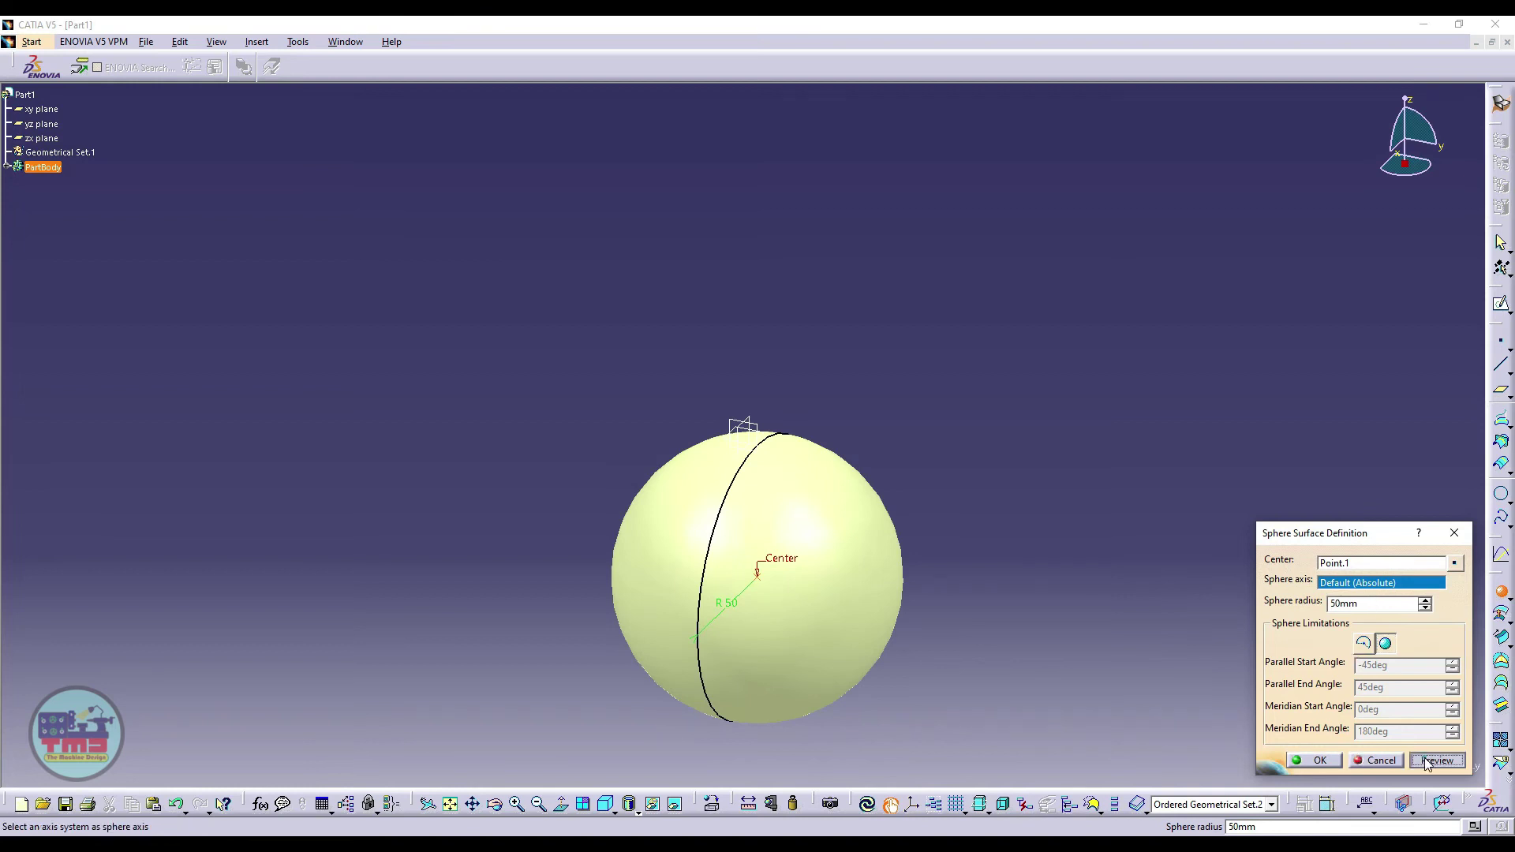
left_click(1304, 760)
Orbit and zoom around the 50mm sphere, then clear the selection.
mouse_move(1023, 472)
middle_mouse_down()
mouse_move(924, 497)
mouse_move(315, 464)
mouse_move(1181, 477)
mouse_move(873, 585)
mouse_move(900, 361)
mouse_move(694, 287)
mouse_move(717, 375)
mouse_move(765, 405)
mouse_move(944, 411)
mouse_move(555, 490)
middle_mouse_up()
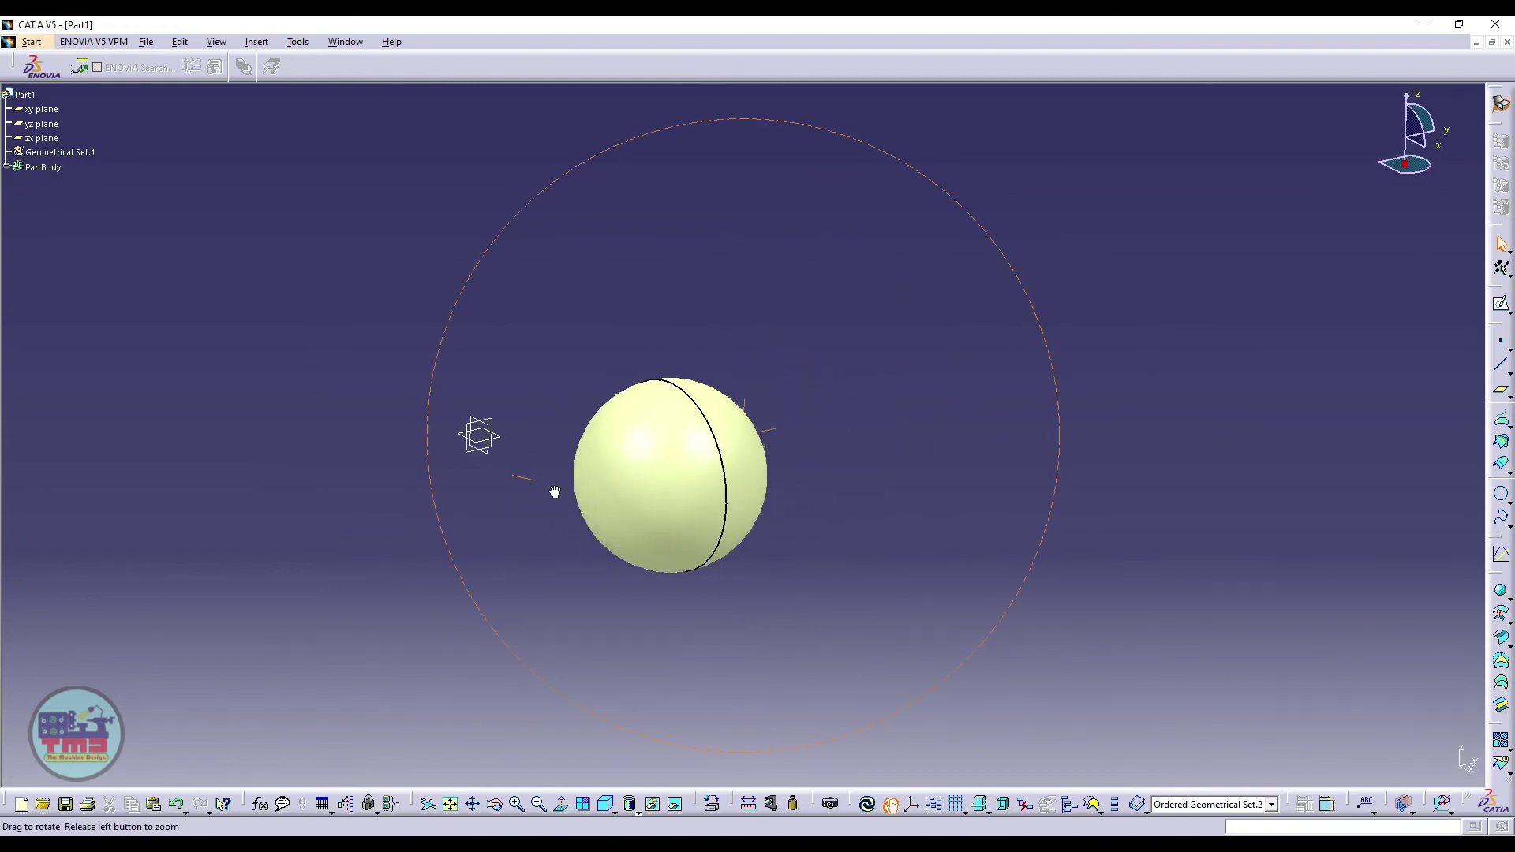
mouse_move(751, 500)
middle_mouse_down()
mouse_move(903, 500)
mouse_move(976, 477)
mouse_move(937, 402)
mouse_move(907, 466)
mouse_move(937, 439)
middle_mouse_up()
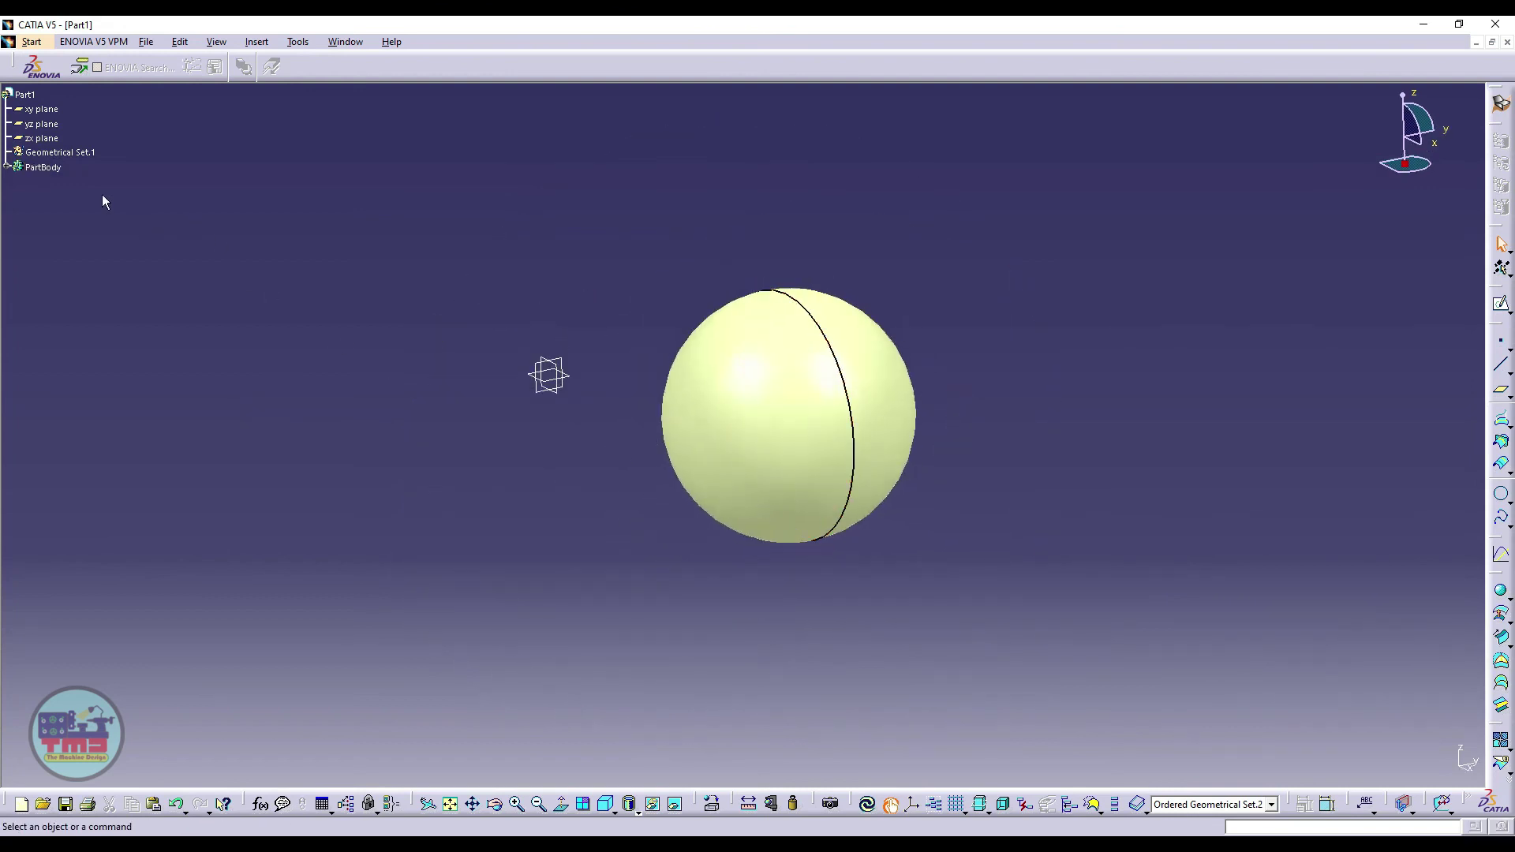
scroll(95, 193, "up", 3, "ctrl")
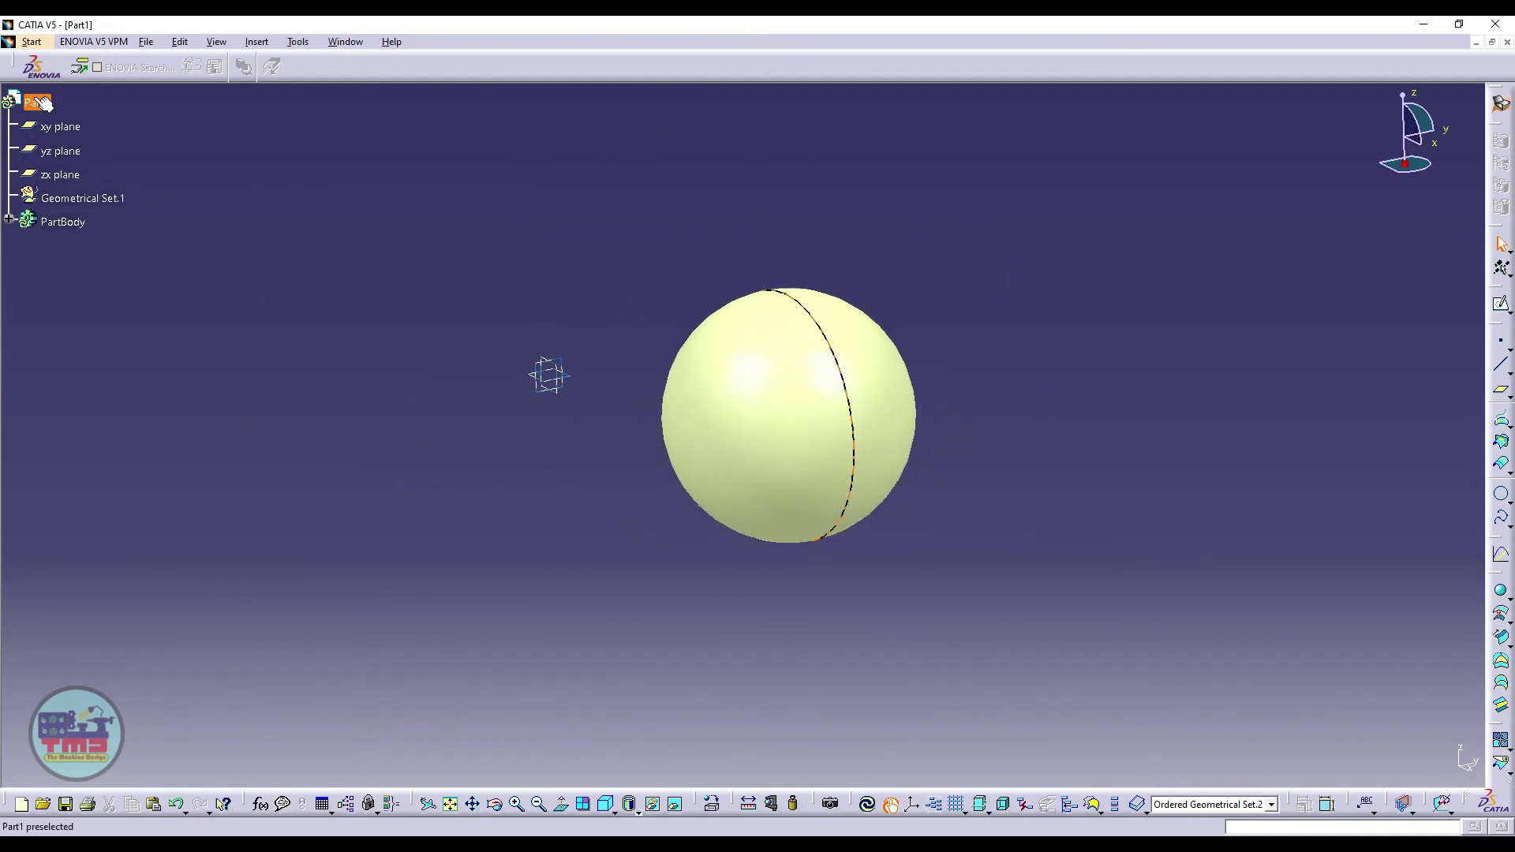
left_click(294, 247)
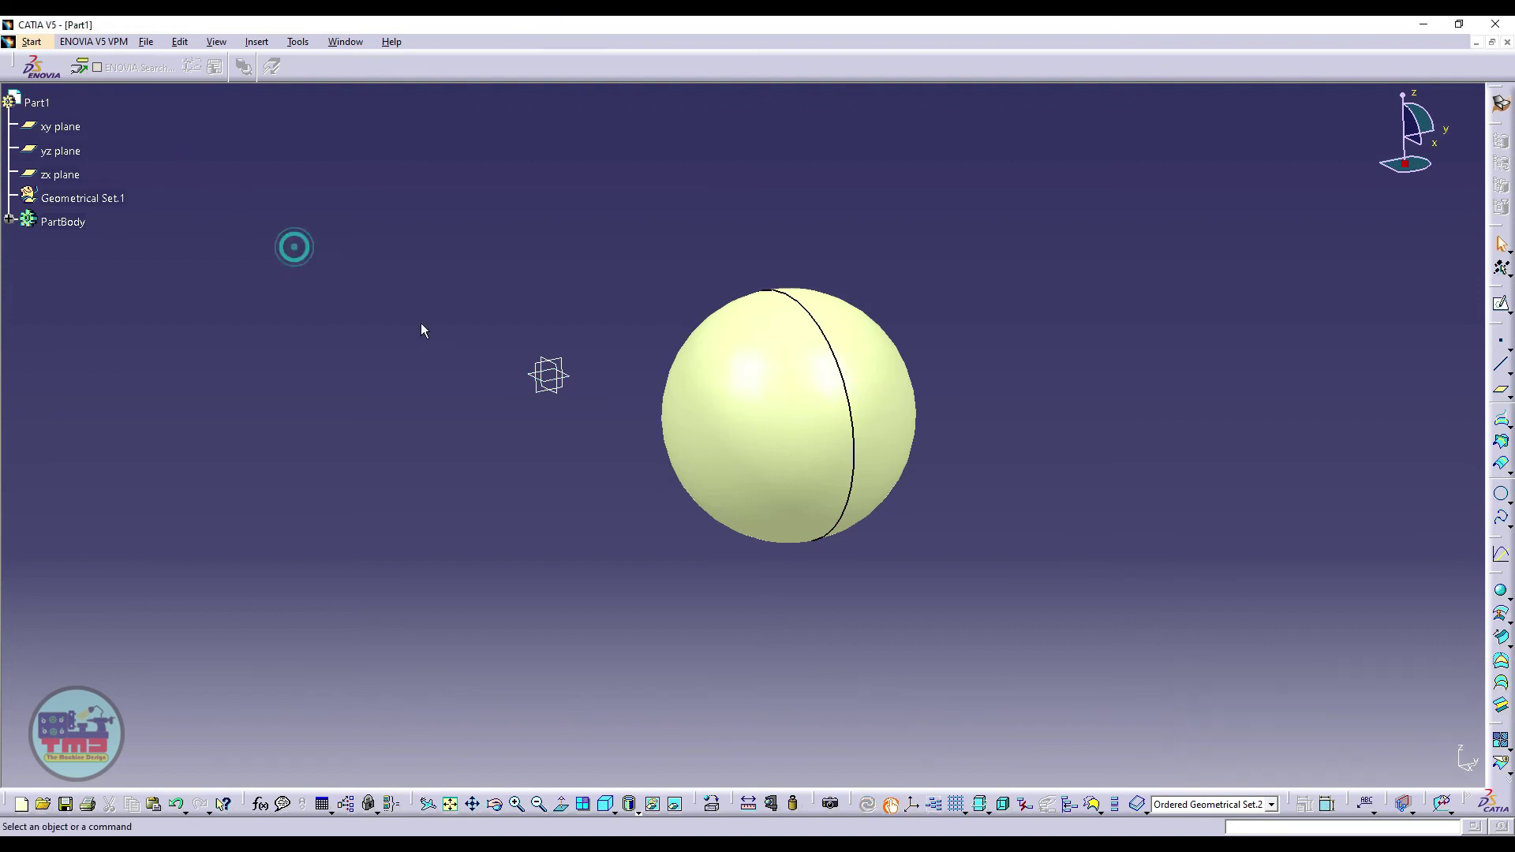